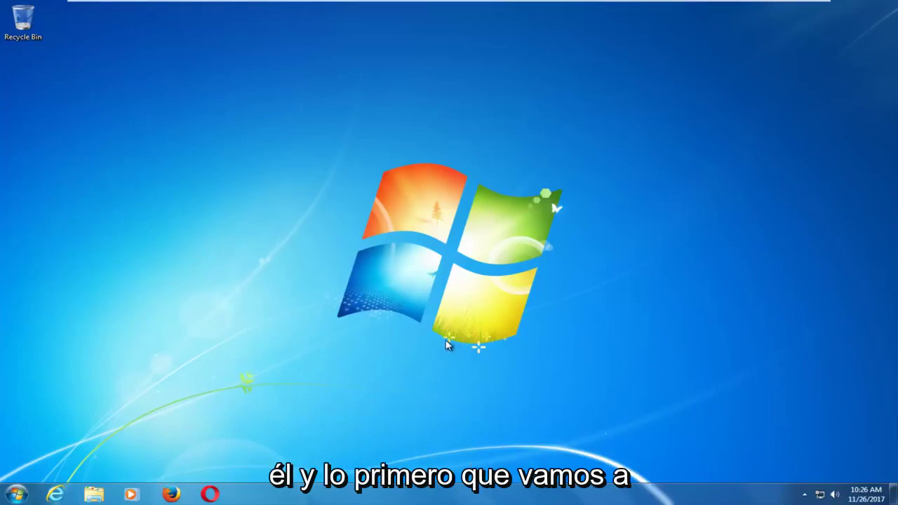
# - Search Google in Firefox for 'windows 10 media creation tool' using the first suggestion
pyautogui.click(171, 494)
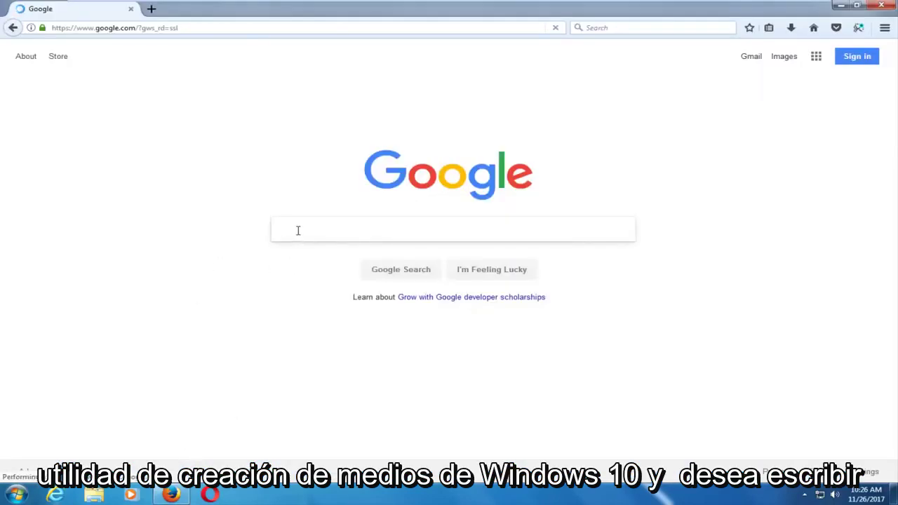
pyautogui.write('windows 0')
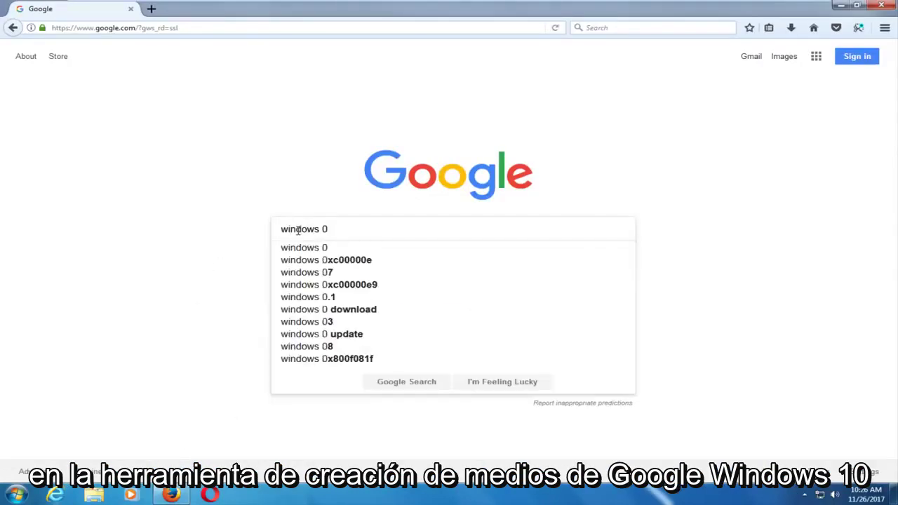
pyautogui.press('BackSpace')
pyautogui.write('10 media')
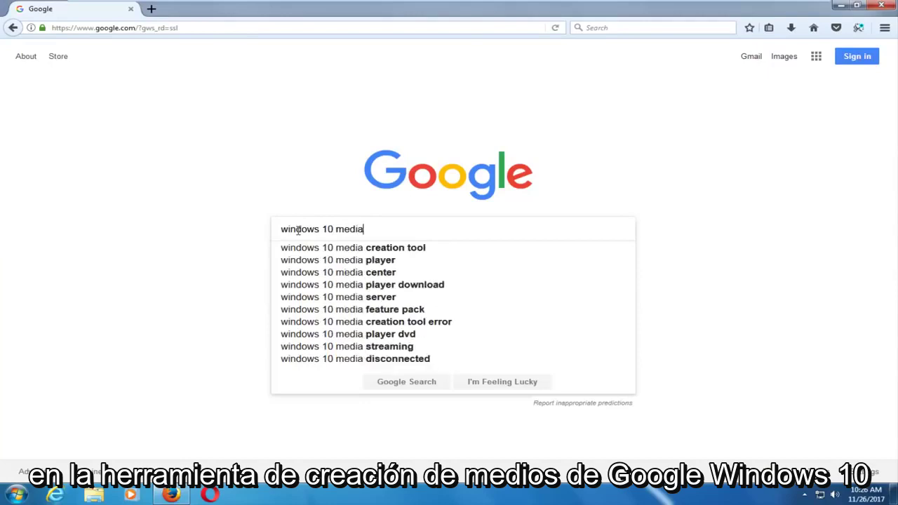
pyautogui.press('Down')
pyautogui.press('Return')
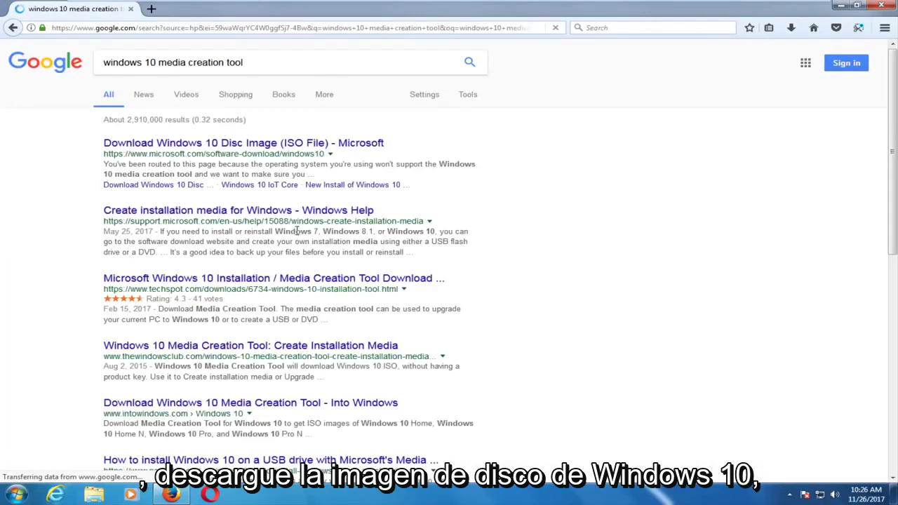
# - Download and save MediaCreationTool.exe from Microsoft's Download Windows 10 page
pyautogui.click(258, 144)
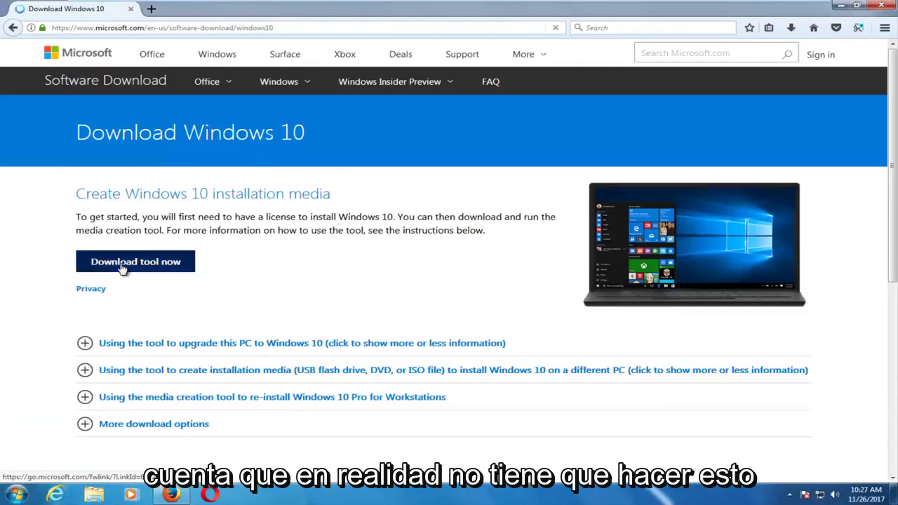
pyautogui.click(122, 266)
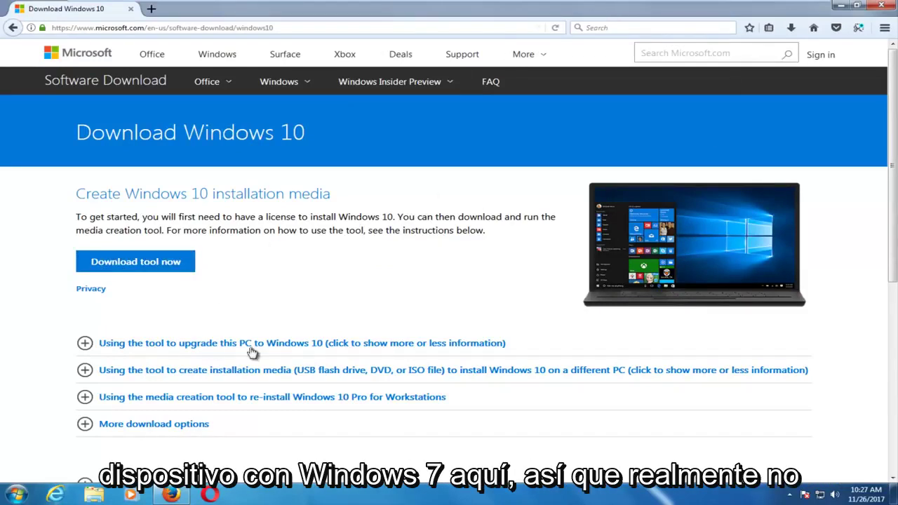
pyautogui.click(122, 264)
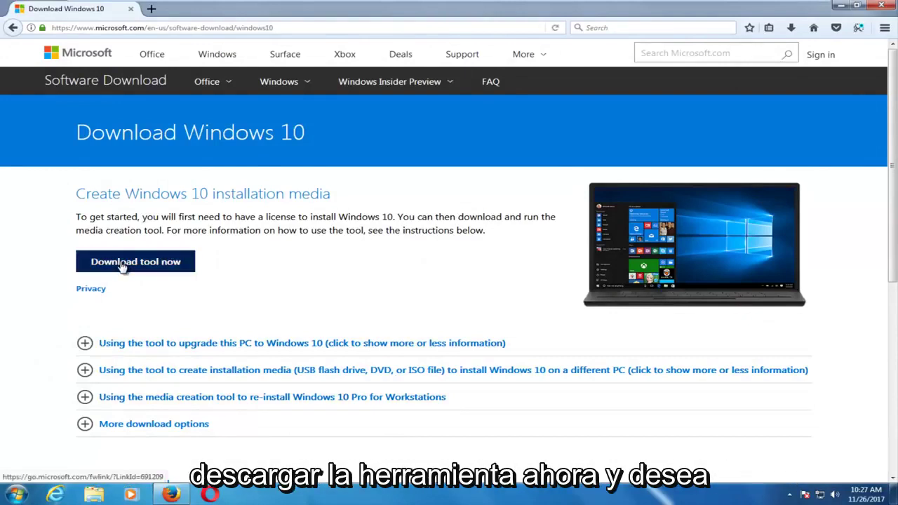
pyautogui.click(495, 281)
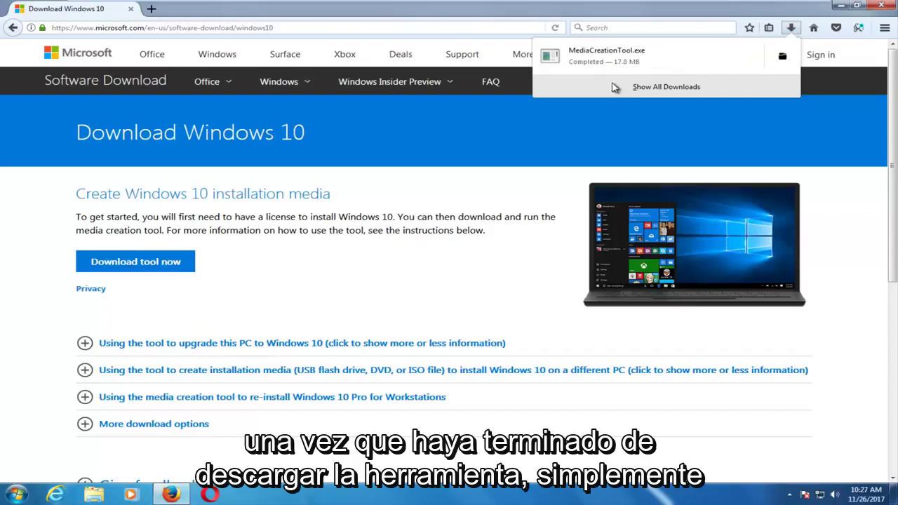
# - Run the downloaded MediaCreationTool.exe and approve the User Account Control prompt
pyautogui.click(608, 59)
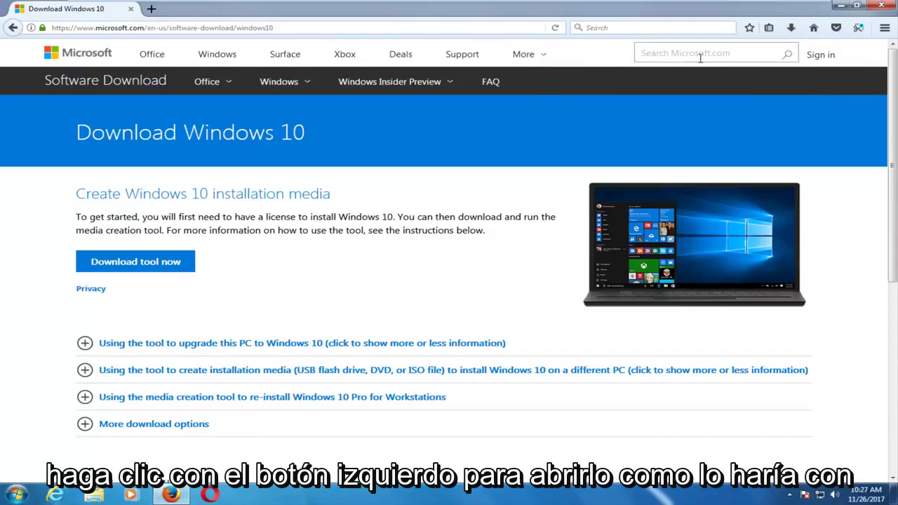
pyautogui.click(841, 6)
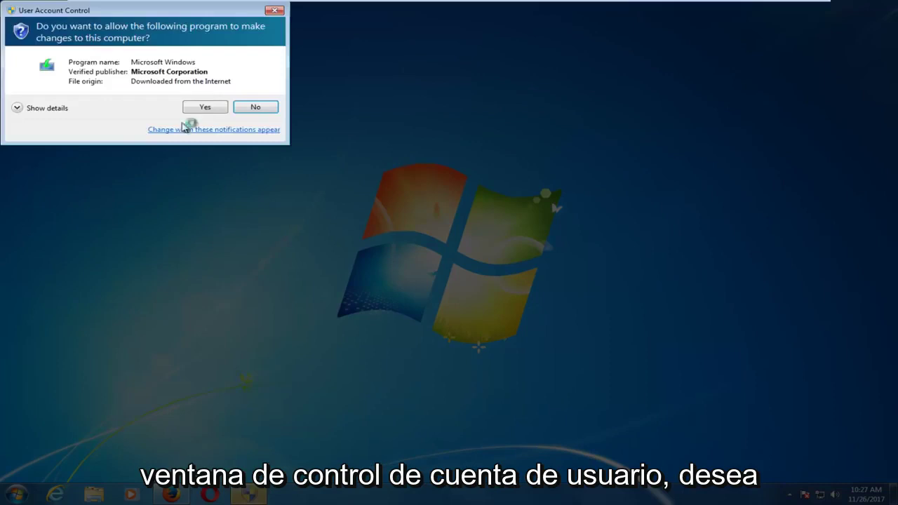
pyautogui.moveTo(181, 16); pyautogui.dragTo(467, 177)
pyautogui.click(498, 268)
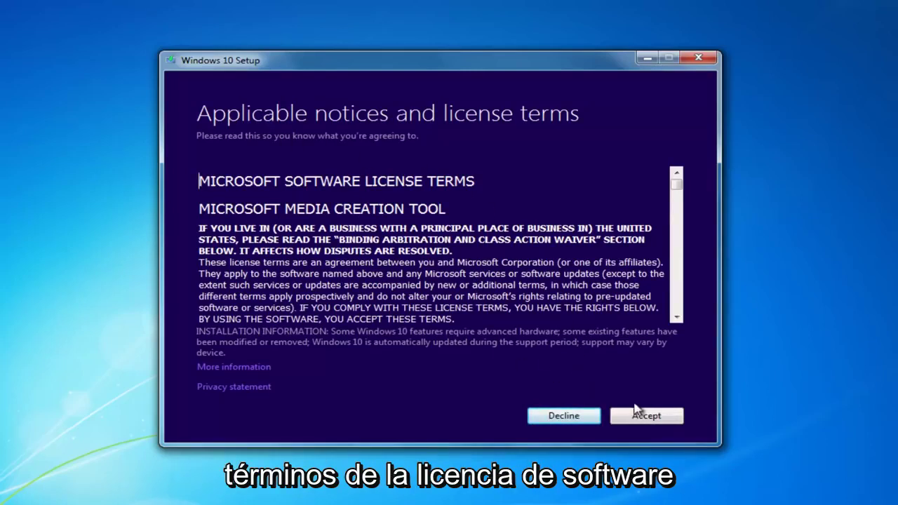
# - Accept the license and choose 'Create installation media for another PC'
pyautogui.click(638, 416)
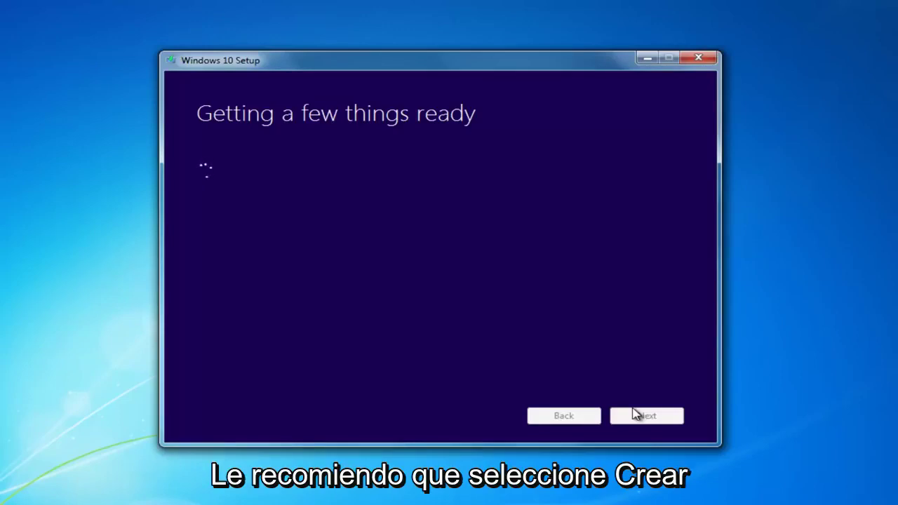
pyautogui.click(256, 188)
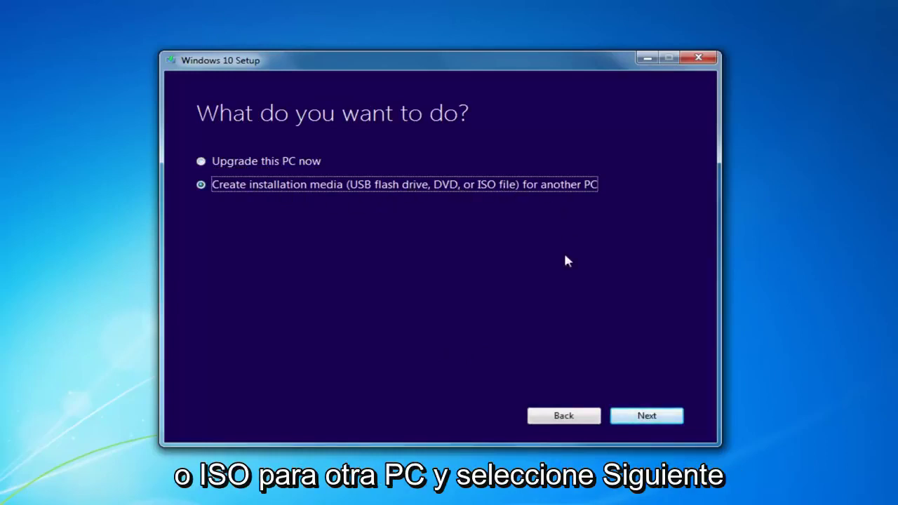
pyautogui.click(632, 414)
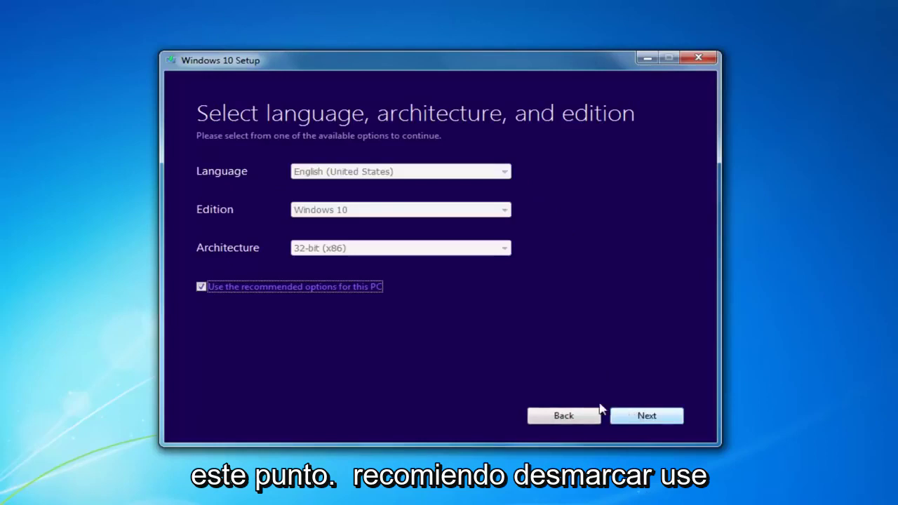
# - Turn off 'Use the recommended options for this PC' and continue to the media choice
pyautogui.click(200, 287)
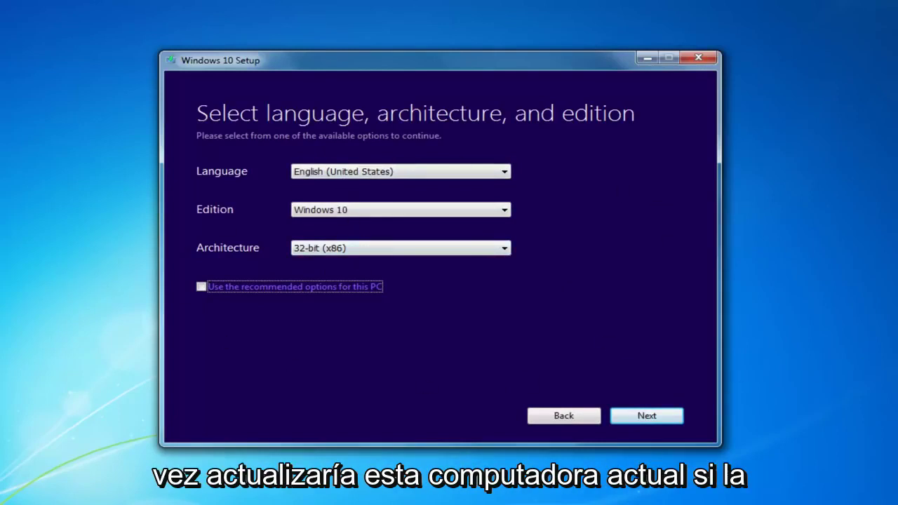
pyautogui.click(56, 208)
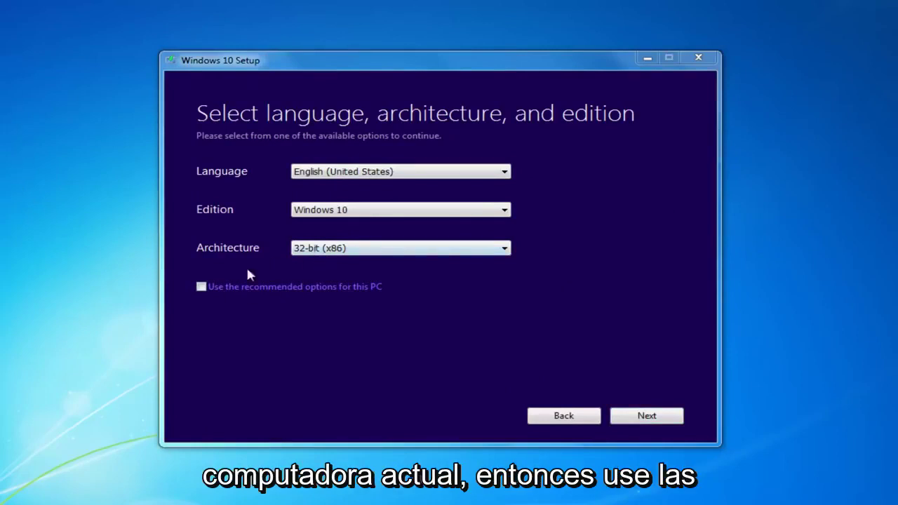
pyautogui.click(202, 287)
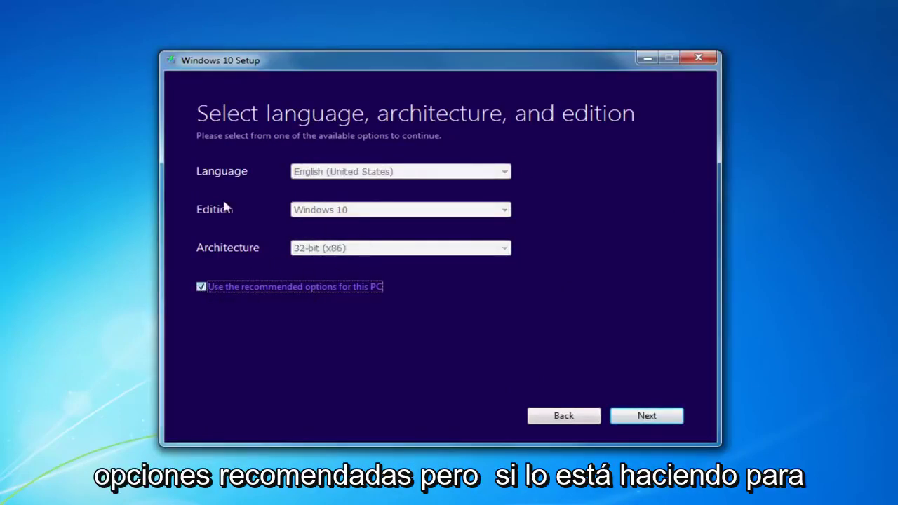
pyautogui.click(202, 287)
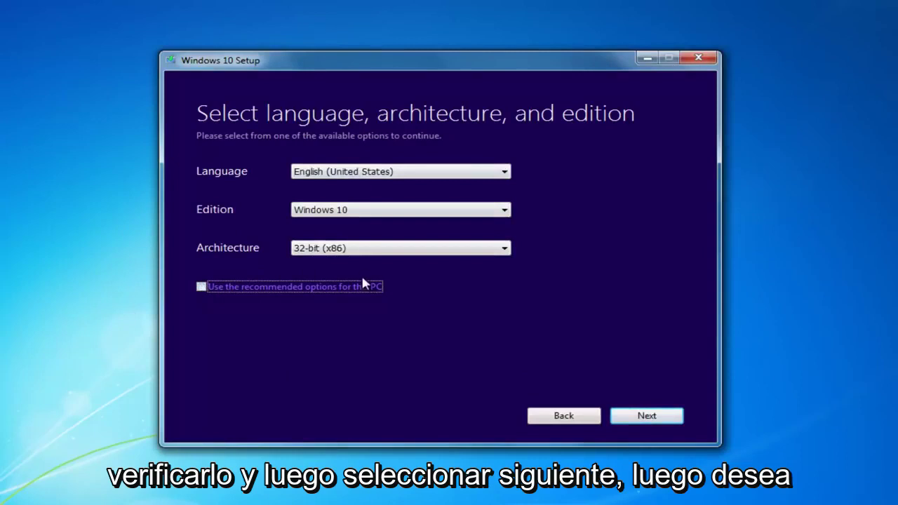
pyautogui.click(646, 417)
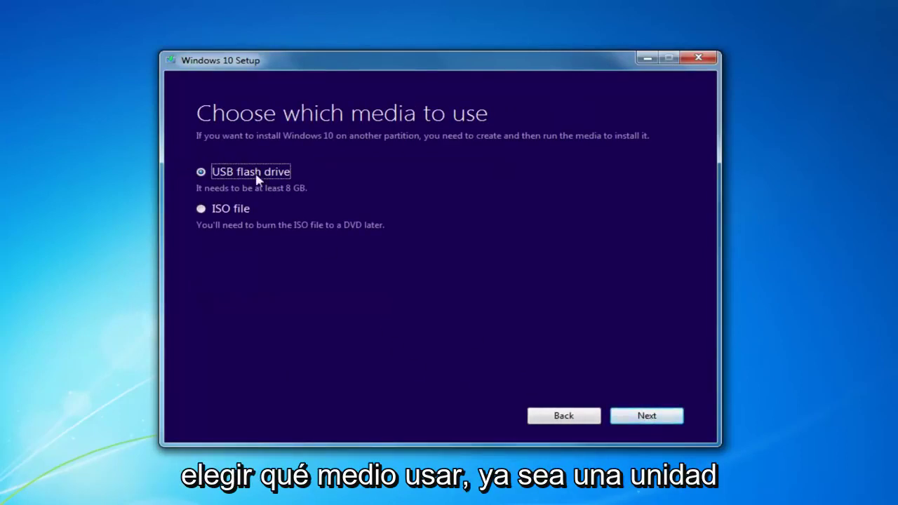
# - Choose ISO file rather than USB flash drive as the media type
pyautogui.click(207, 208)
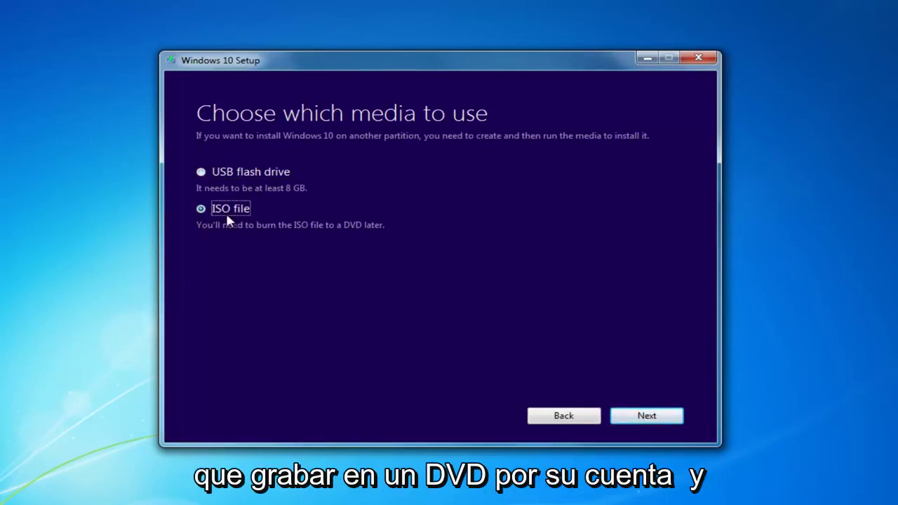
pyautogui.click(214, 174)
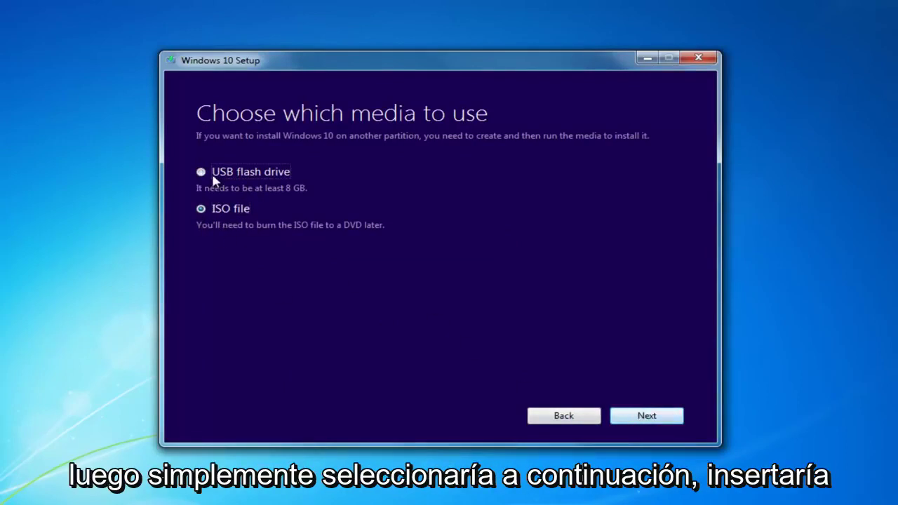
pyautogui.click(643, 415)
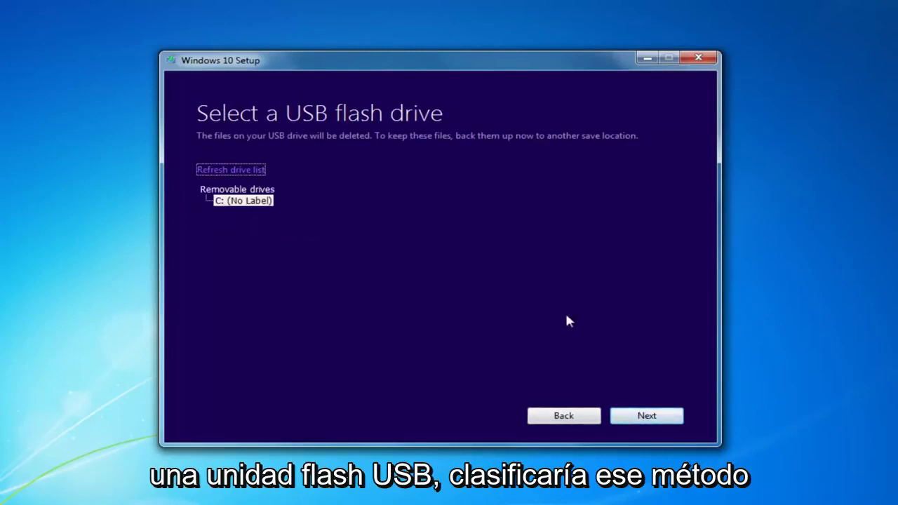
pyautogui.click(550, 415)
pyautogui.click(222, 210)
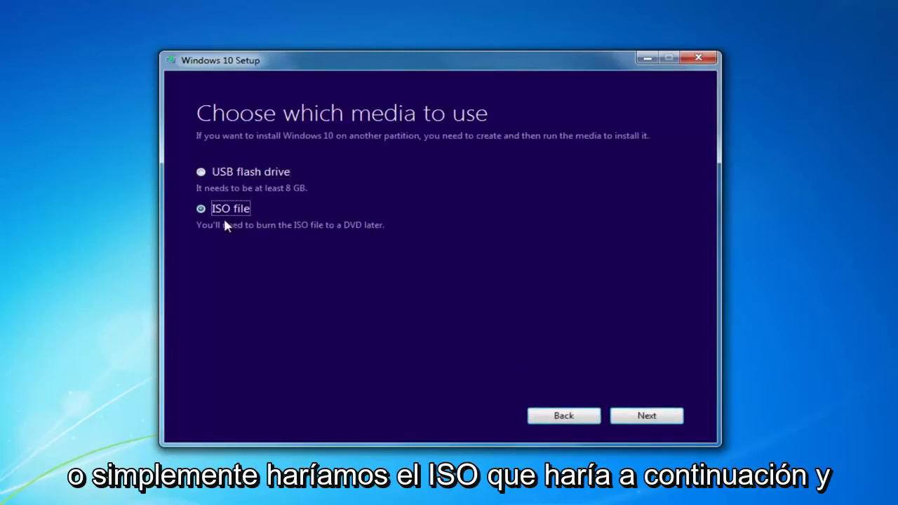
pyautogui.click(627, 416)
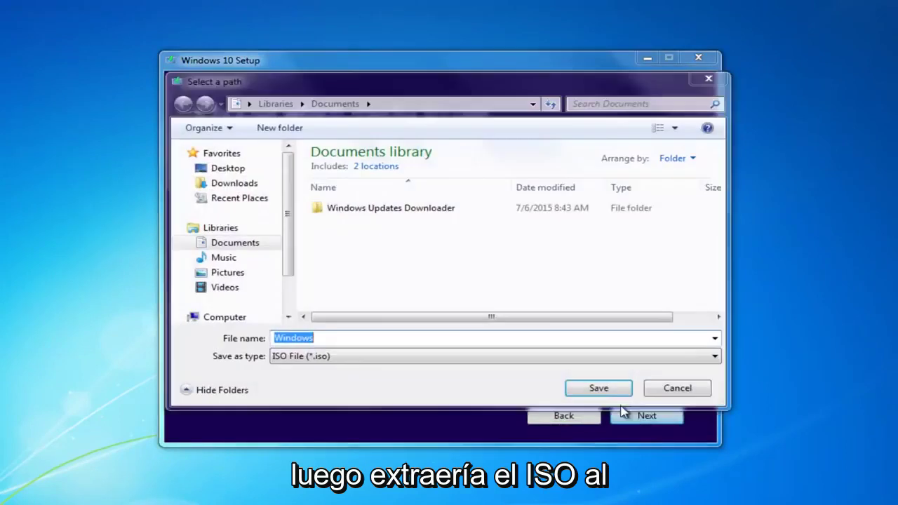
# - Pick Desktop as the ISO save location, then close the save window
pyautogui.click(223, 171)
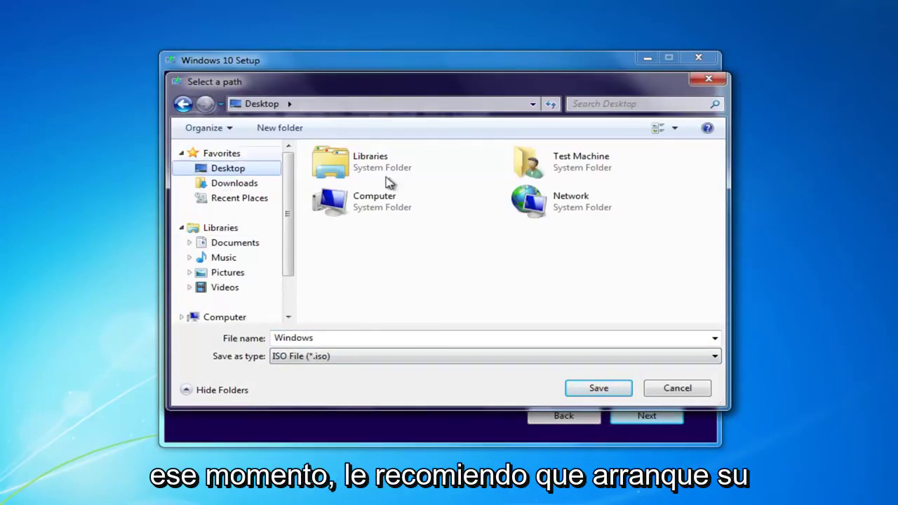
pyautogui.click(708, 78)
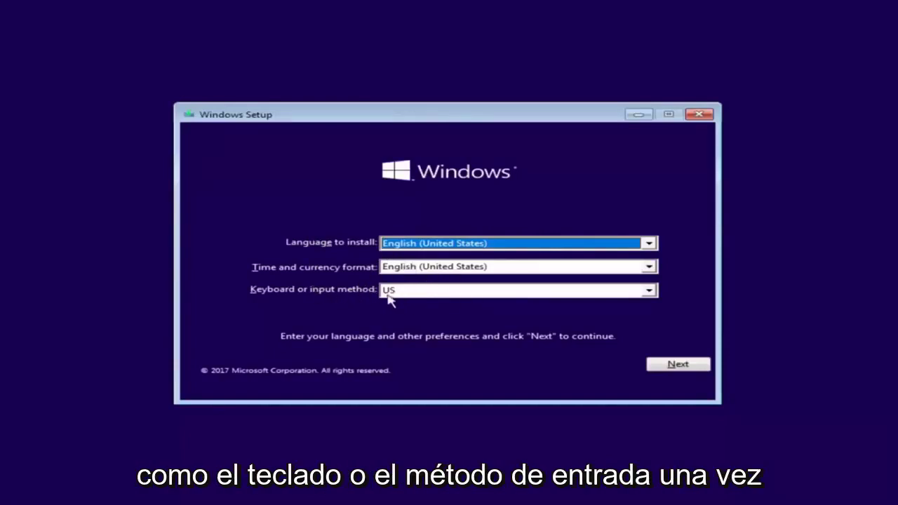
# - Keep the English (United States) and US keyboard defaults and begin Install now
pyautogui.click(655, 363)
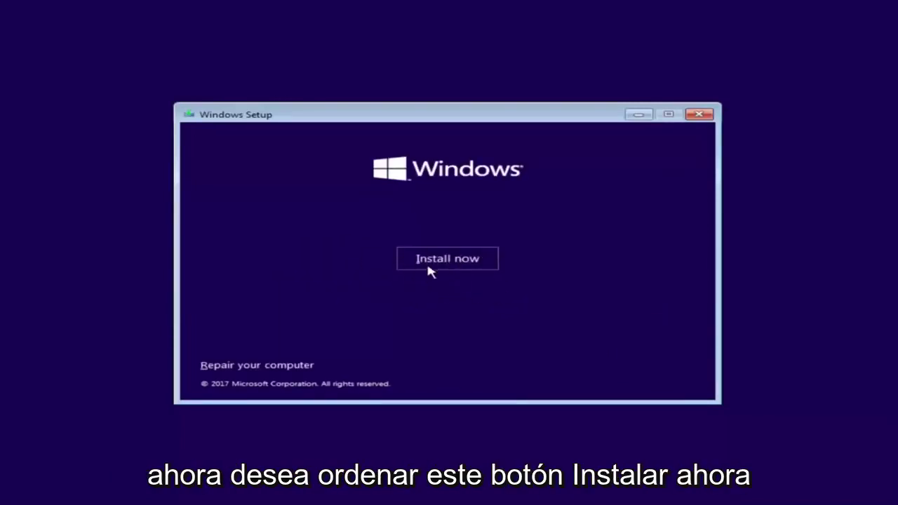
pyautogui.click(429, 266)
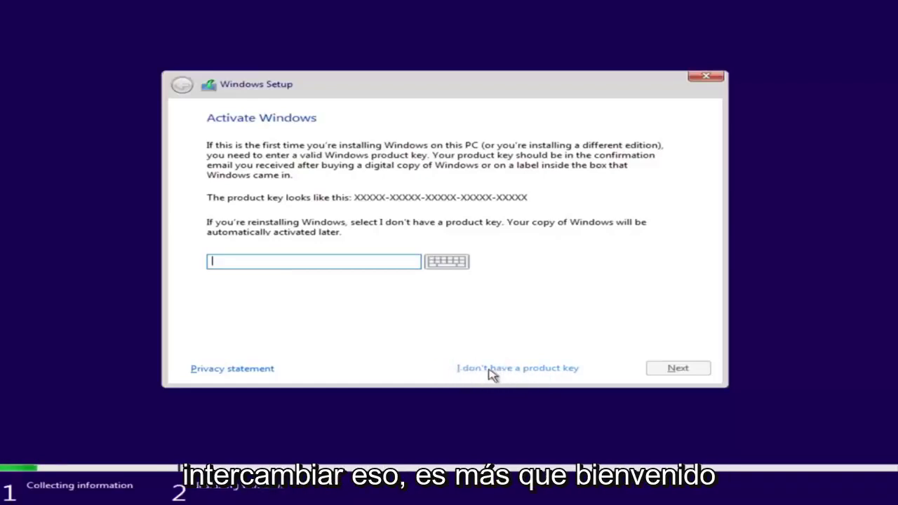
# - Skip the product key and select Windows 10 Pro as the edition to install
pyautogui.click(481, 370)
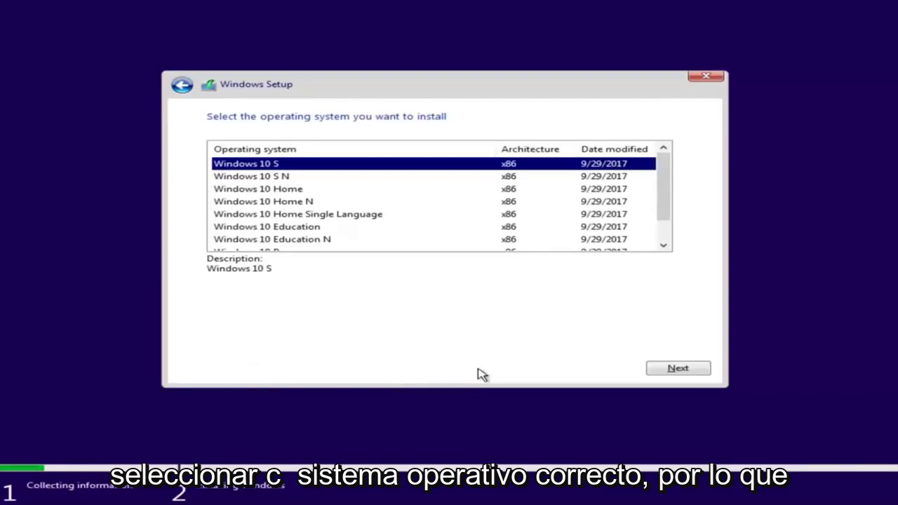
pyautogui.moveTo(659, 176); pyautogui.dragTo(656, 214)
pyautogui.scroll(1, 656, 214)
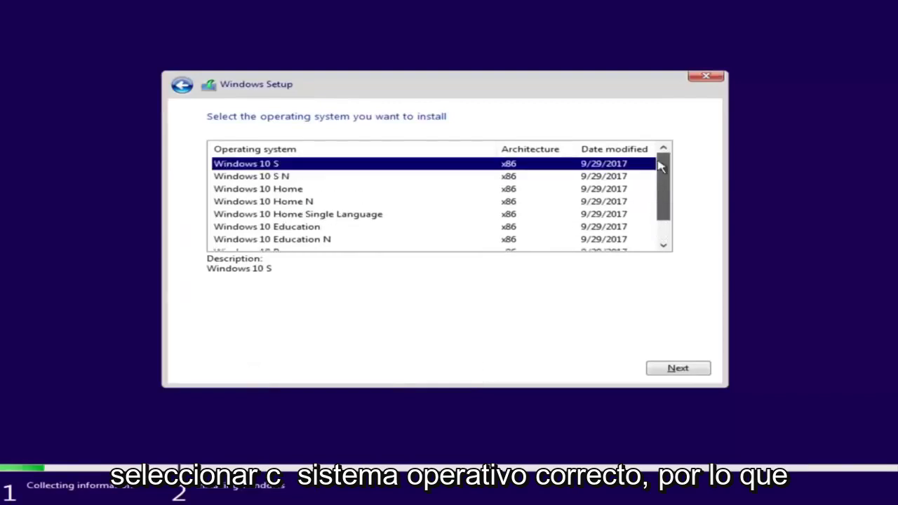
pyautogui.click(284, 192)
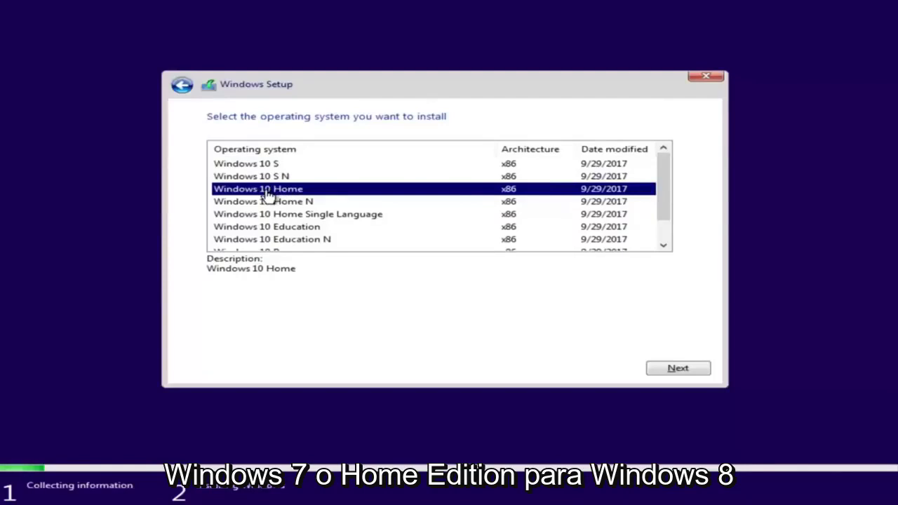
pyautogui.scroll(-1, 301, 204)
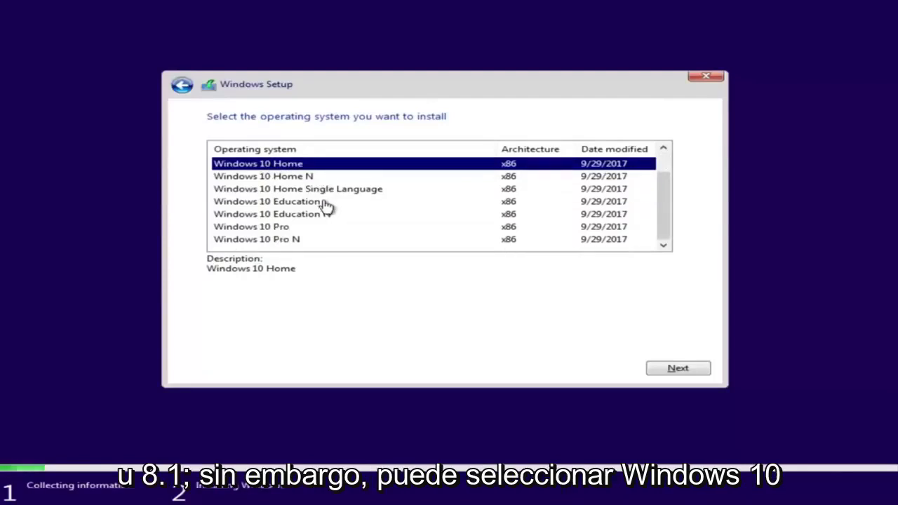
pyautogui.click(231, 228)
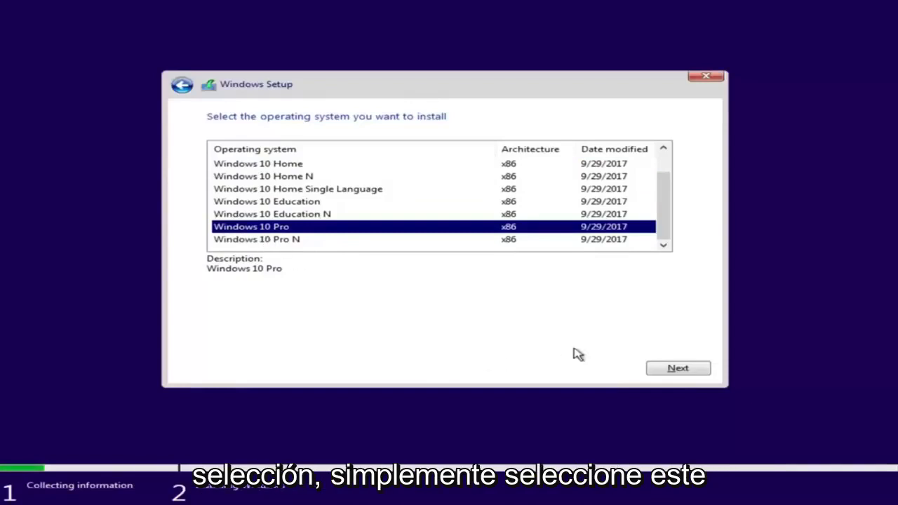
pyautogui.click(675, 369)
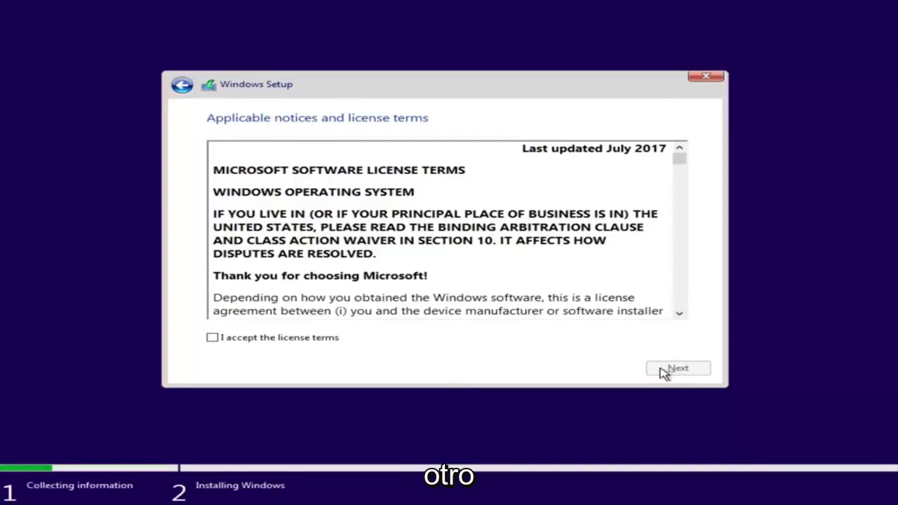
# - Tick 'I accept the license terms' and proceed to the installation type page
pyautogui.click(213, 340)
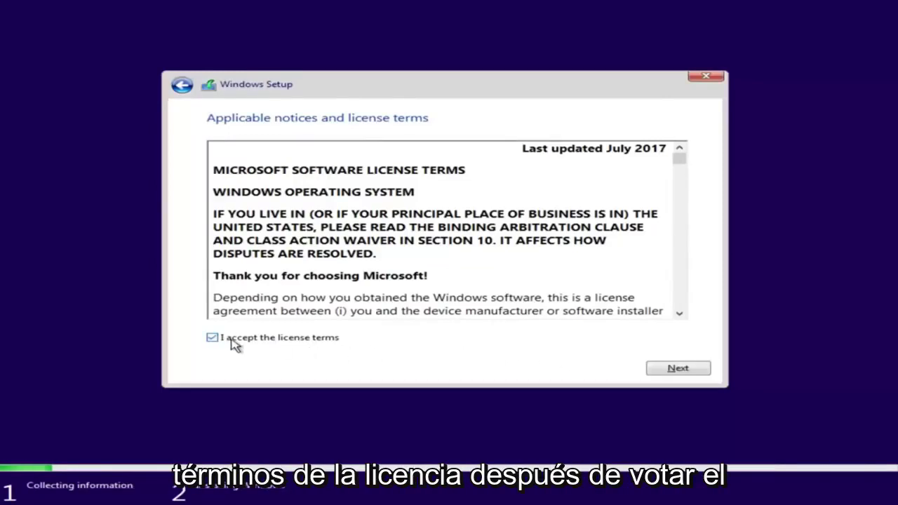
pyautogui.moveTo(679, 160); pyautogui.dragTo(681, 186)
pyautogui.click(673, 370)
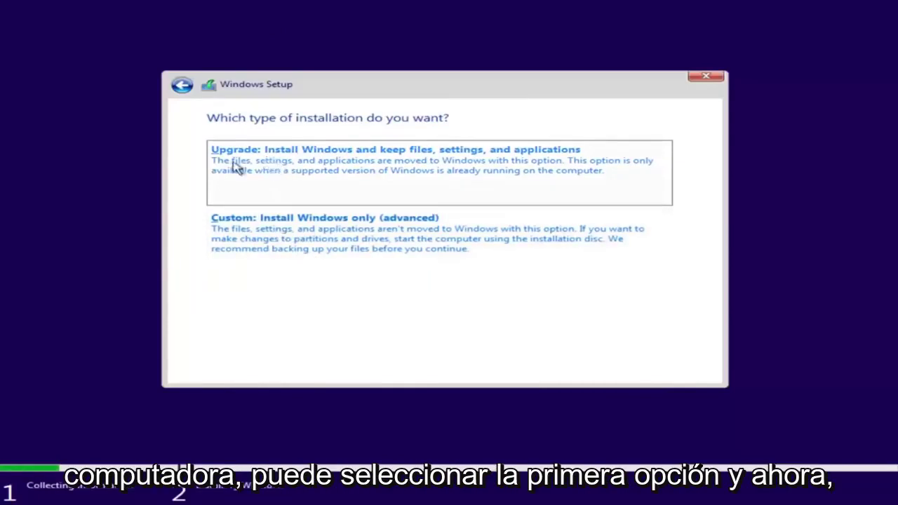
# - Choose Custom install and install onto Drive 0's 25.0 GB unallocated space
pyautogui.click(265, 253)
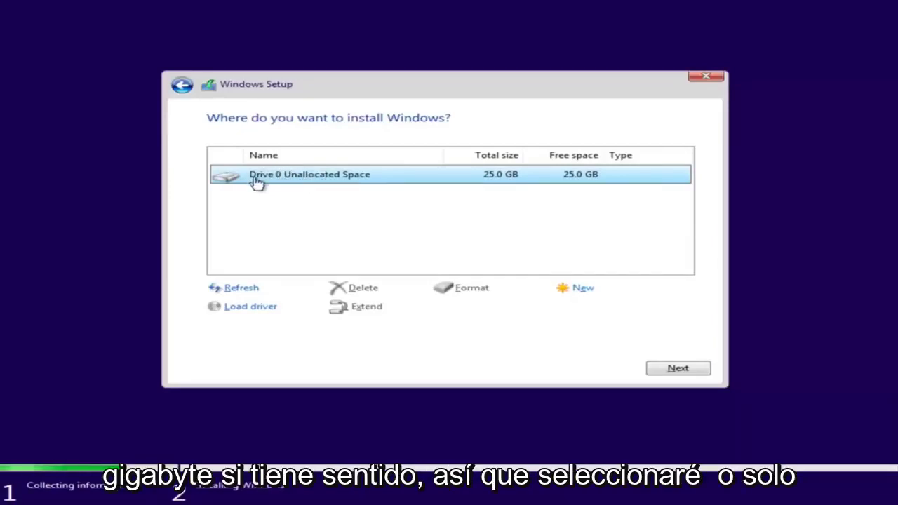
pyautogui.click(678, 369)
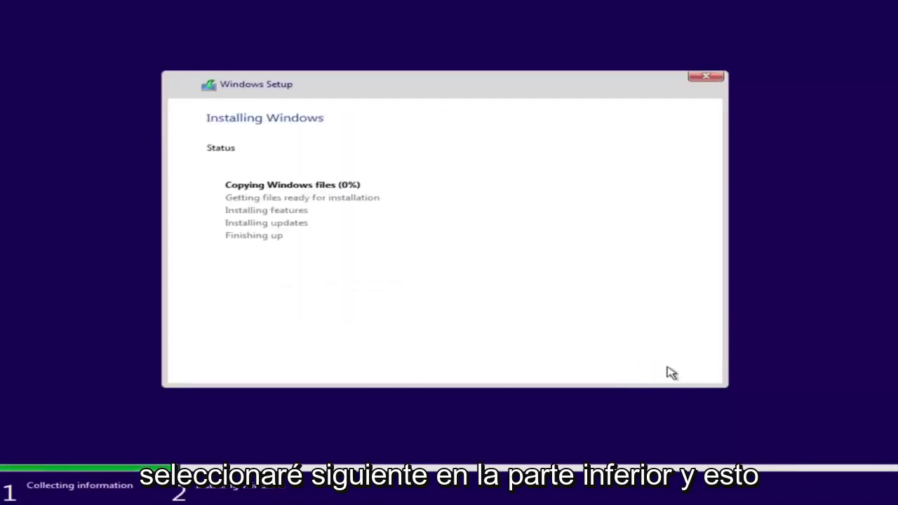
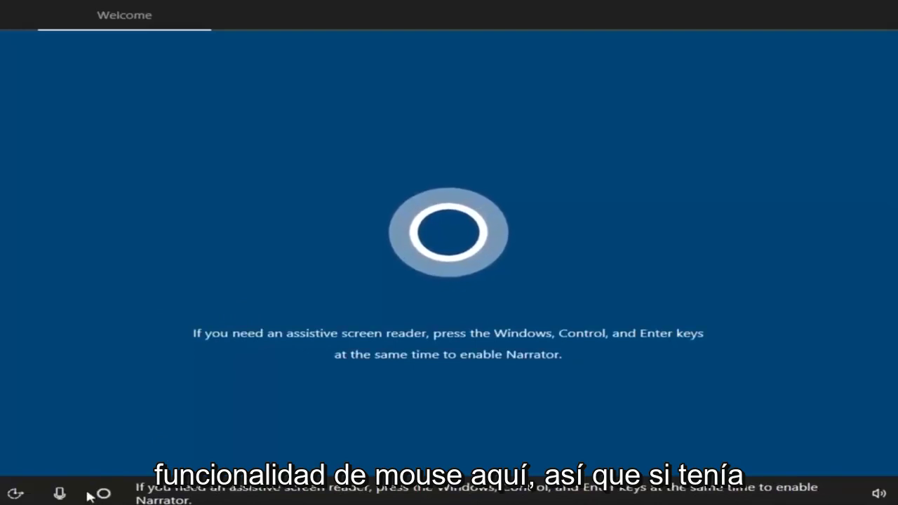
# - Check the speaker volume, then accept United States as the region and US as the keyboard layout
pyautogui.click(872, 494)
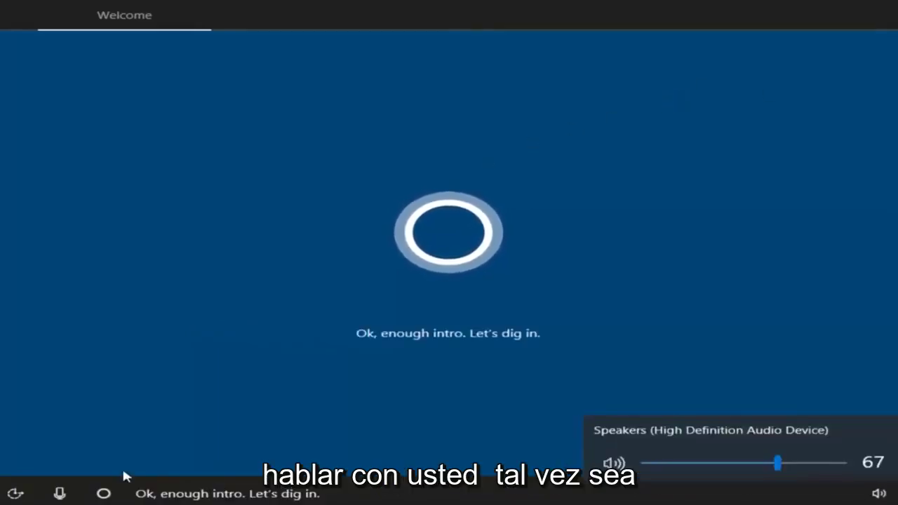
pyautogui.click(548, 338)
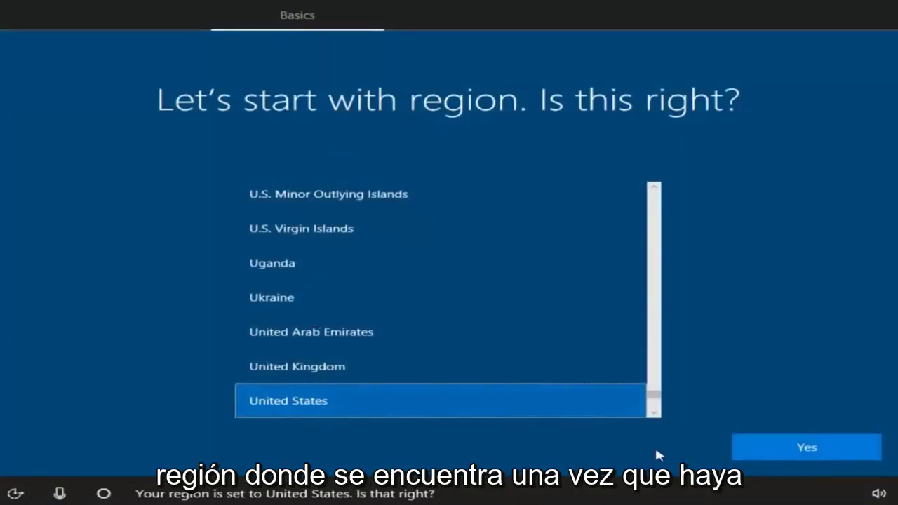
pyautogui.click(784, 453)
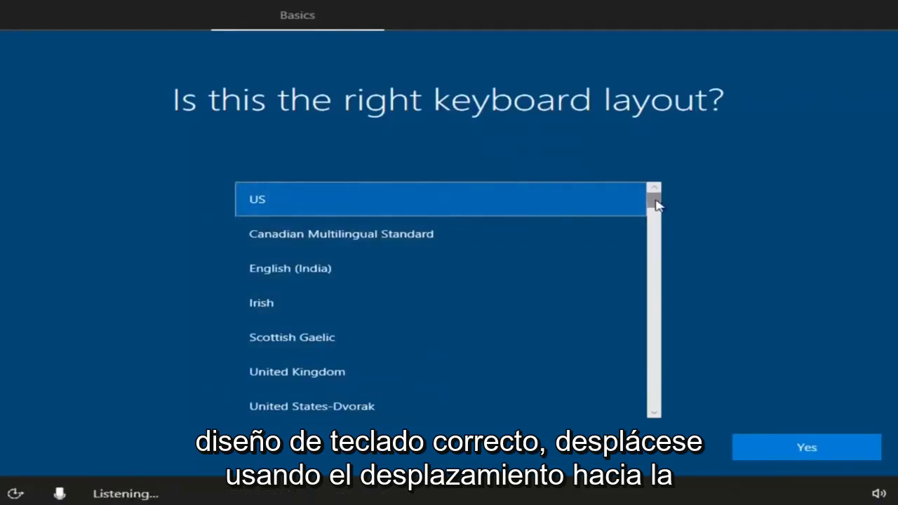
pyautogui.click(790, 451)
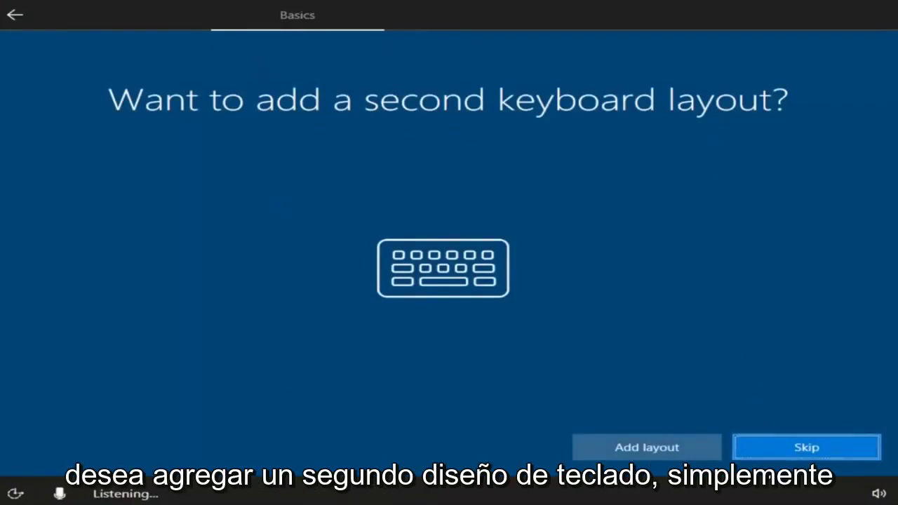
# - Skip adding a second keyboard layout
pyautogui.click(803, 450)
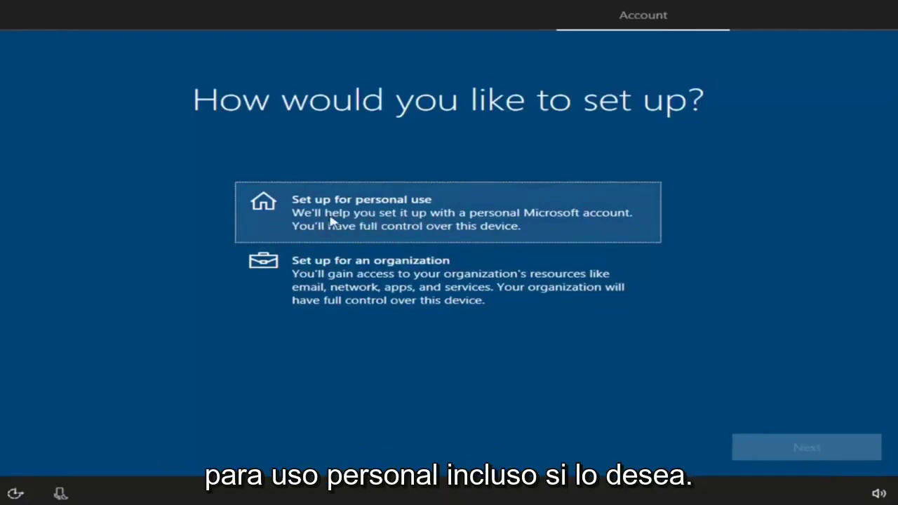
# - Set up for personal use with an offline account, declining Microsoft sign-in
pyautogui.click(331, 223)
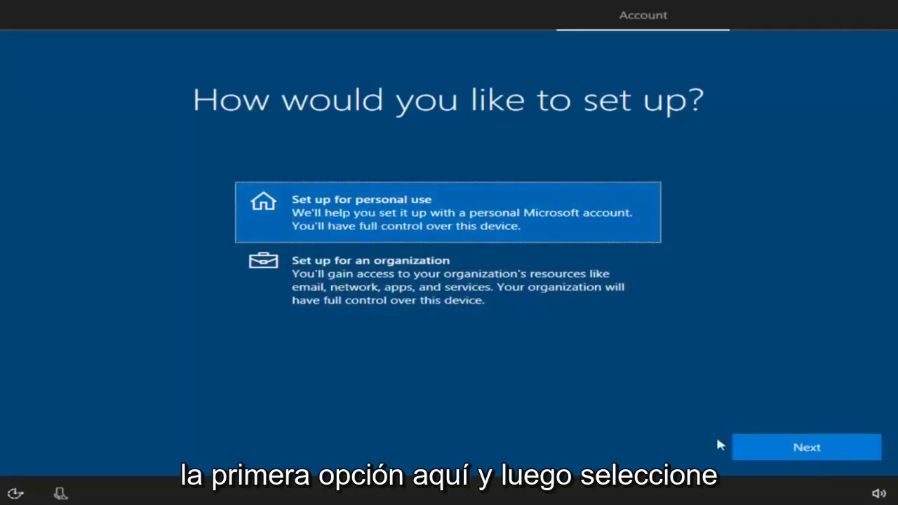
pyautogui.click(778, 454)
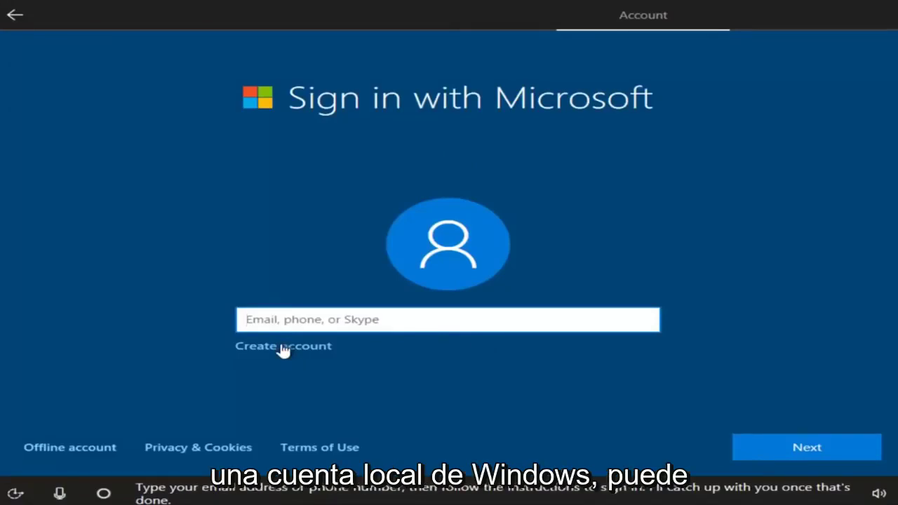
pyautogui.click(68, 452)
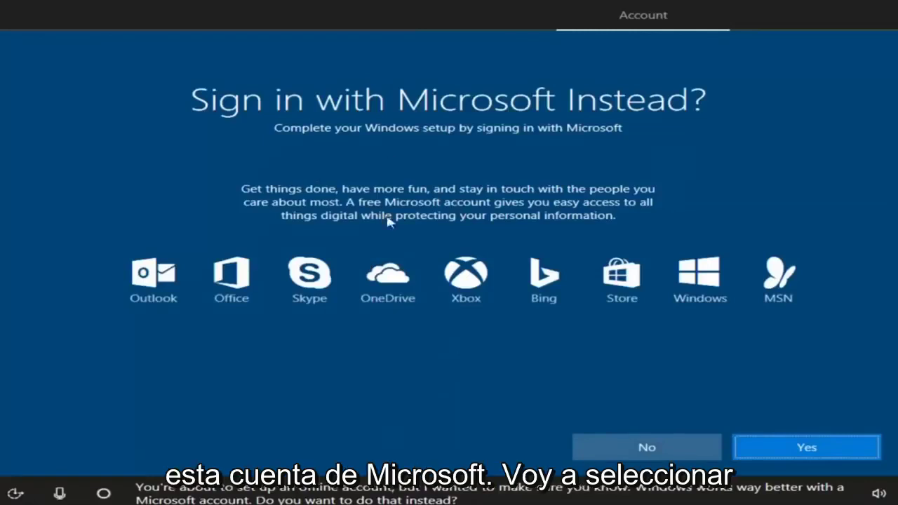
pyautogui.click(623, 446)
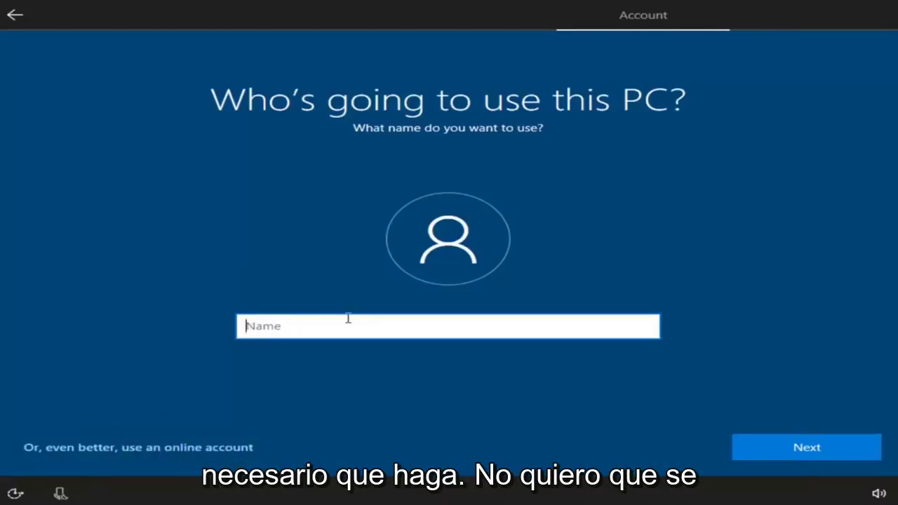
# - Enter the user's full name as the offline account name
pyautogui.write('T')
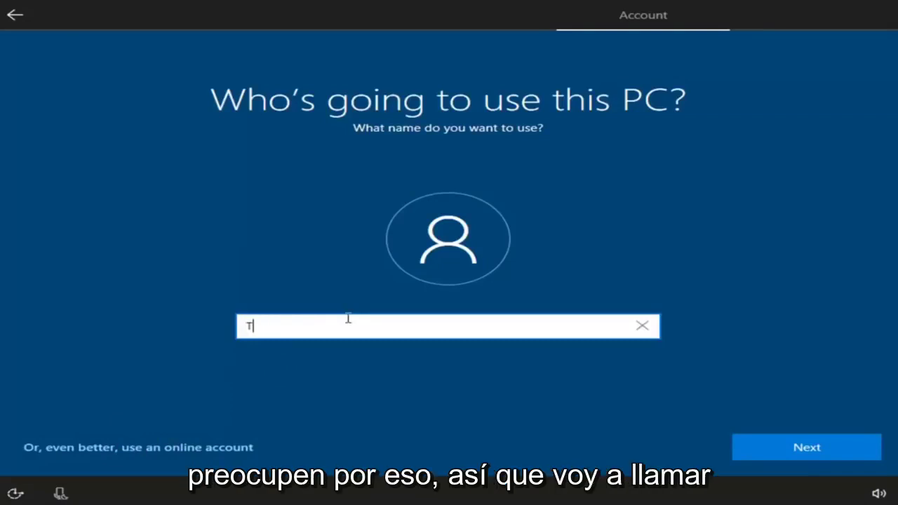
pyautogui.write('est')
pyautogui.press('BackSpace')
pyautogui.press('BackSpace')
pyautogui.press('BackSpace')
pyautogui.press('BackSpace')
pyautogui.press('BackSpace')
pyautogui.write('Jo')
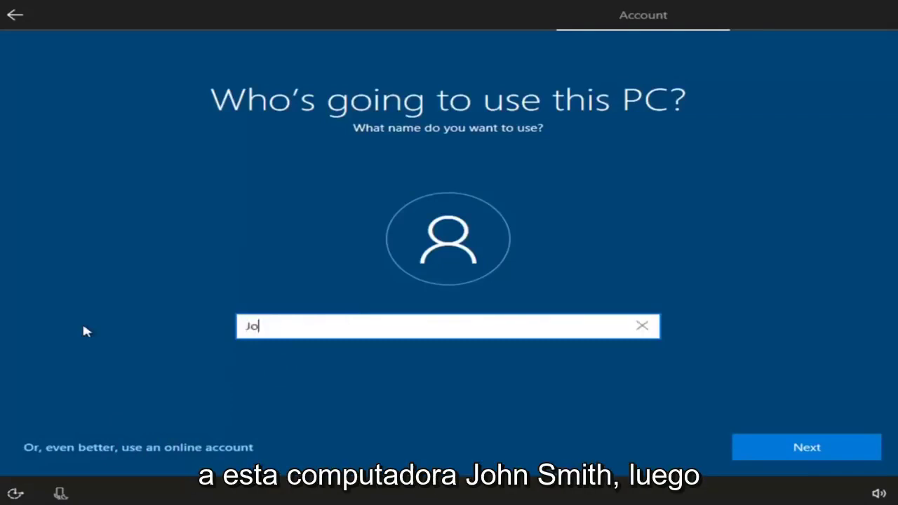
pyautogui.write('hn Smith')
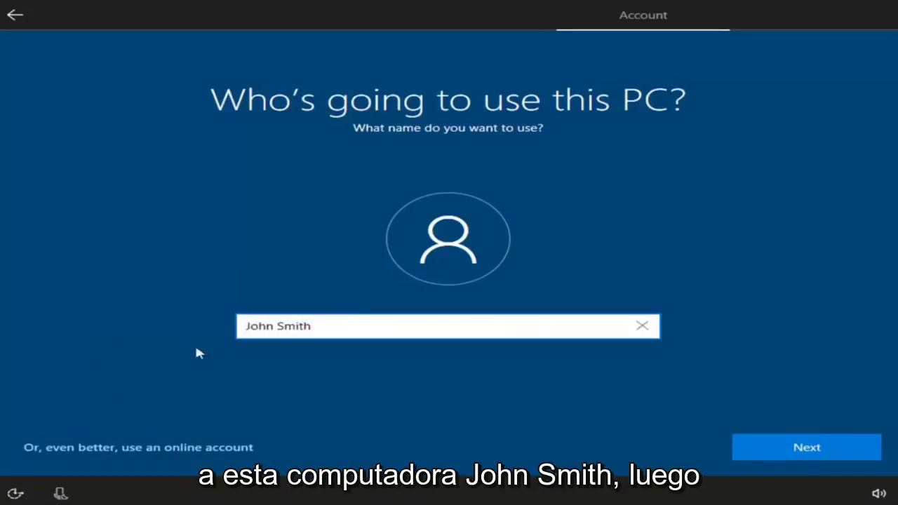
pyautogui.click(779, 452)
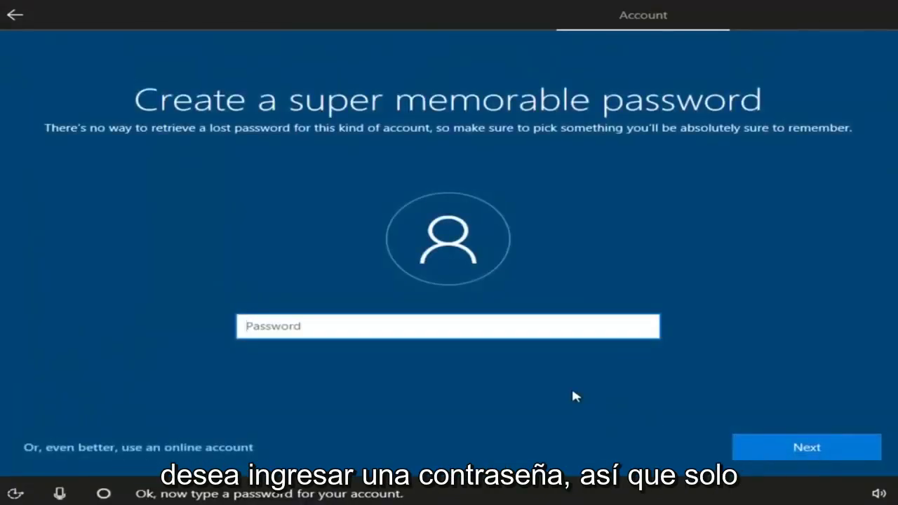
# - Set the account password and confirm it by retyping it
pyautogui.write('•••••••••')
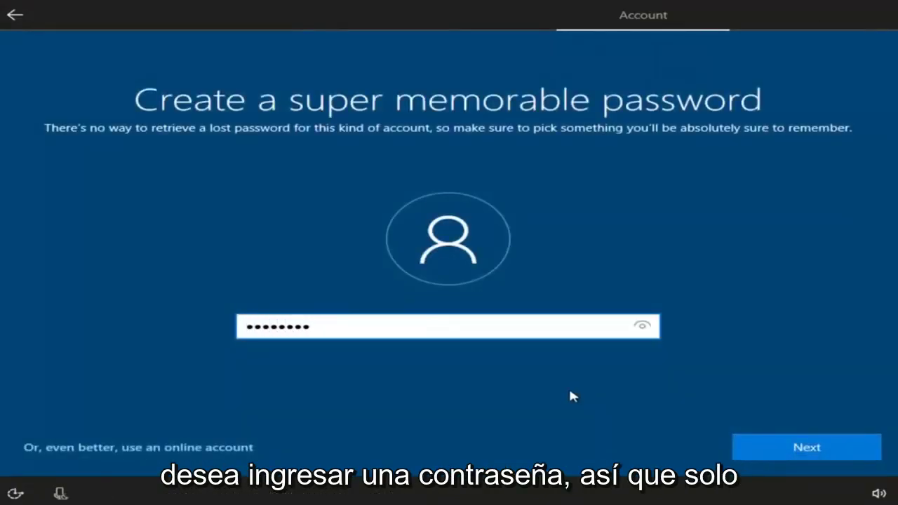
pyautogui.hotkey('ctrl', 'a')
pyautogui.write('••••••')
pyautogui.hotkey('ctrl', 'a')
pyautogui.write('•••')
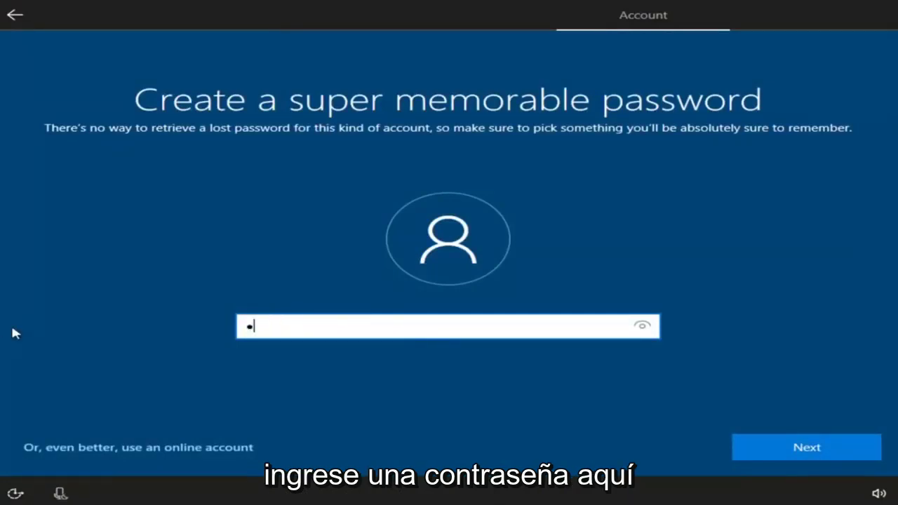
pyautogui.write('••••')
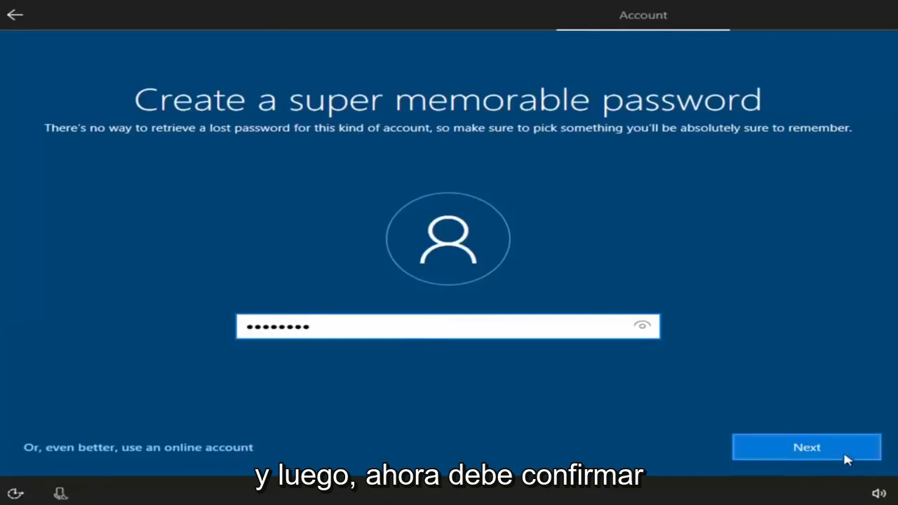
pyautogui.click(841, 453)
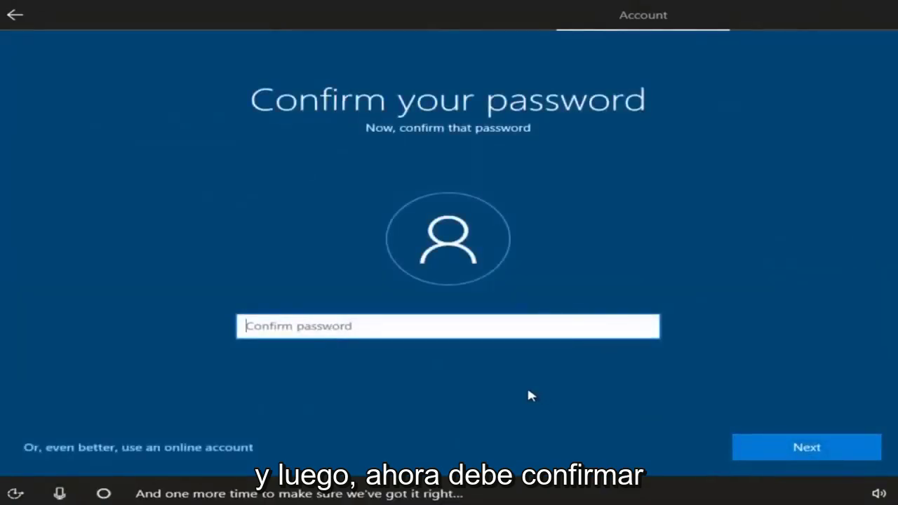
pyautogui.write('••••••••')
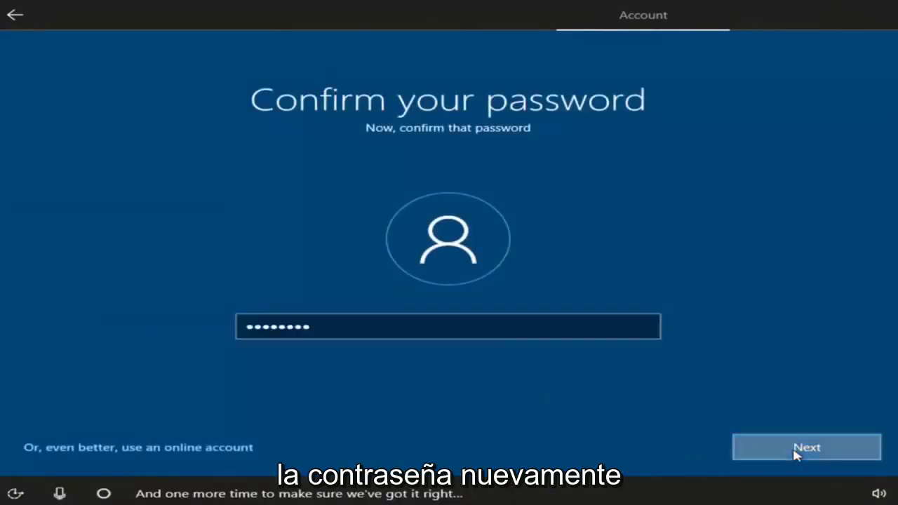
pyautogui.click(794, 451)
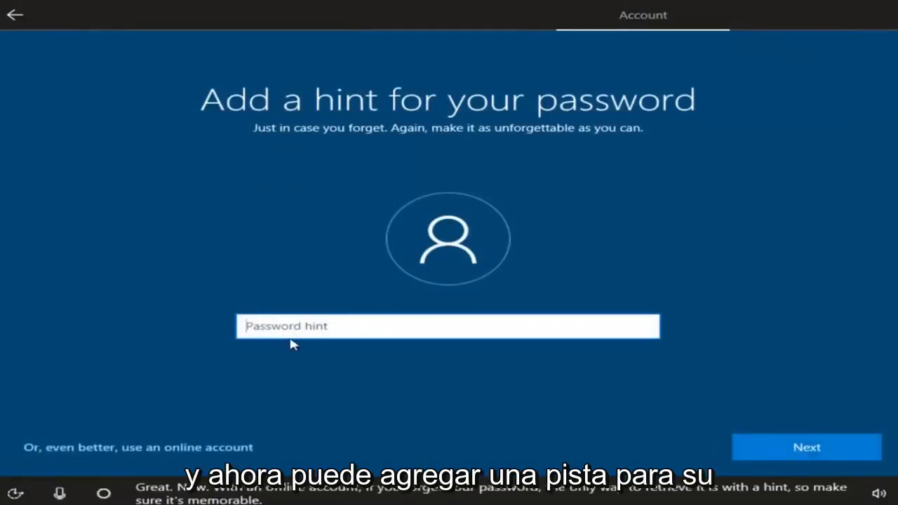
pyautogui.write('password')
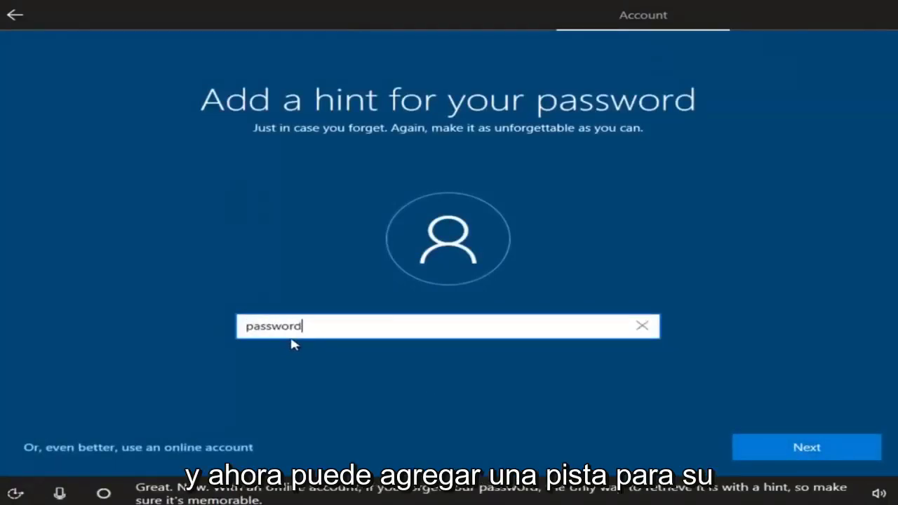
pyautogui.click(786, 454)
pyautogui.click(323, 344)
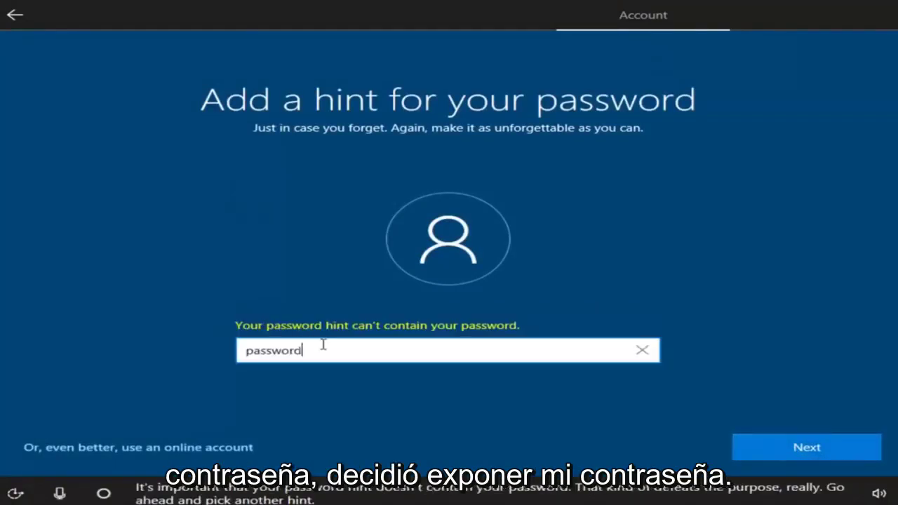
pyautogui.click(735, 454)
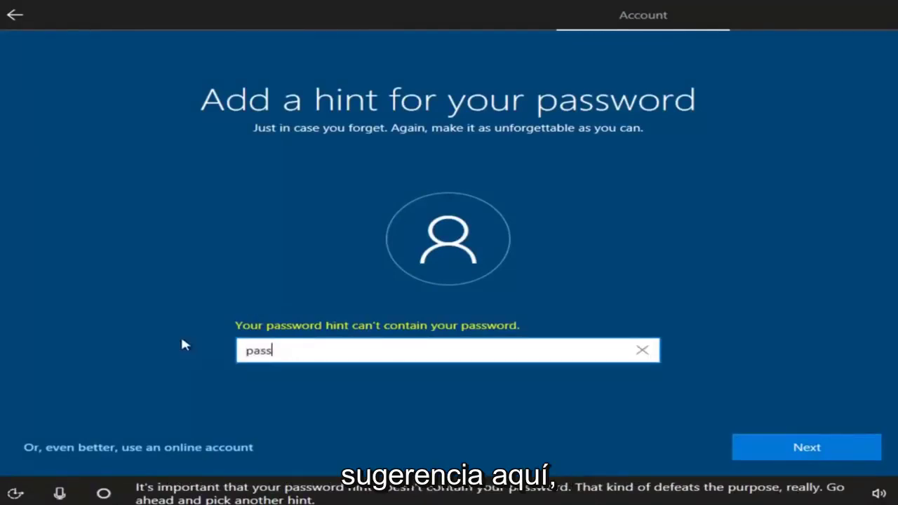
pyautogui.click(816, 461)
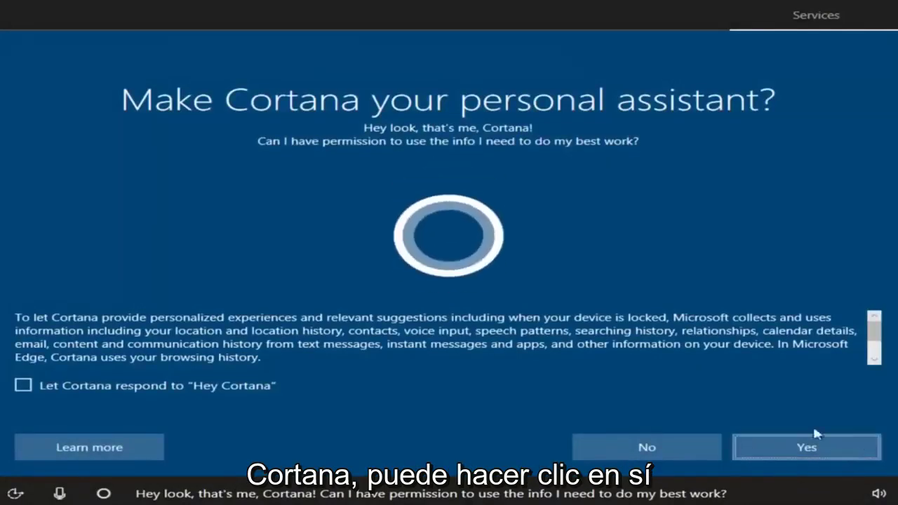
# - Decline Cortana, turn off Location, Speech, Tailored experiences and Ads, set Diagnostics to Basic, and accept
pyautogui.click(615, 447)
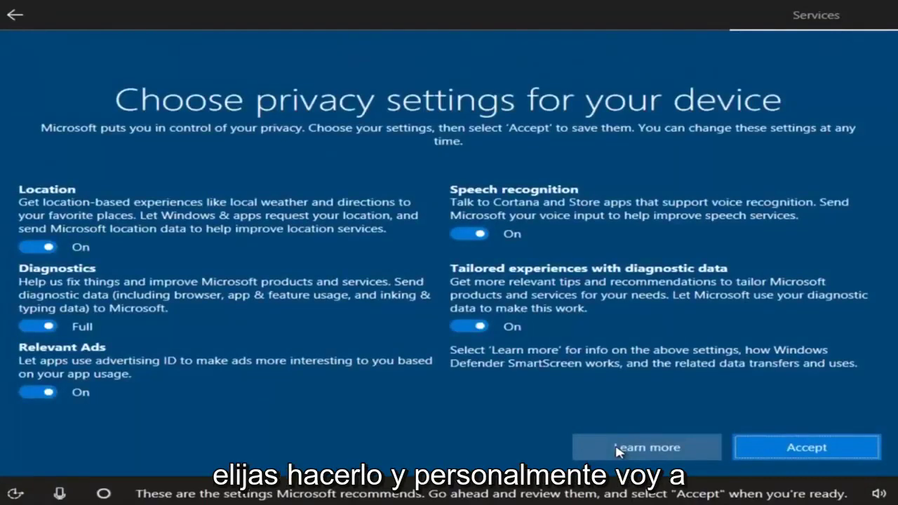
pyautogui.click(38, 246)
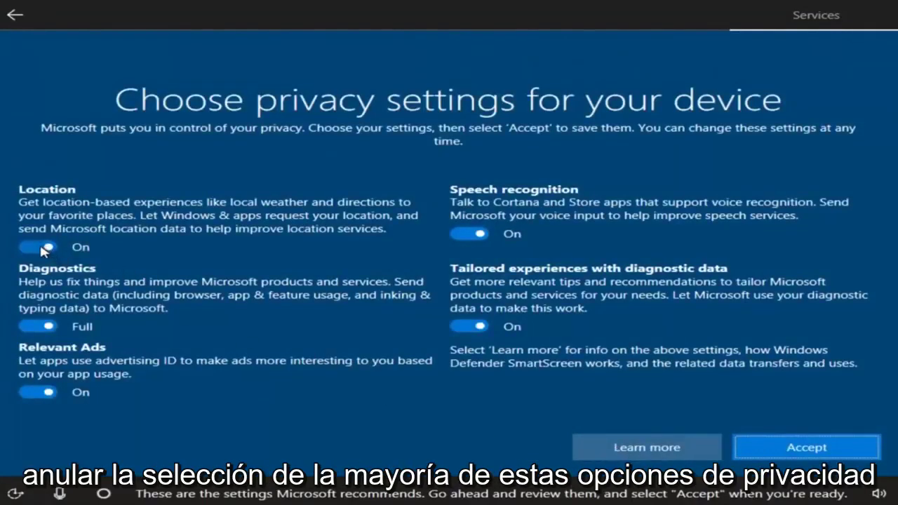
pyautogui.click(456, 233)
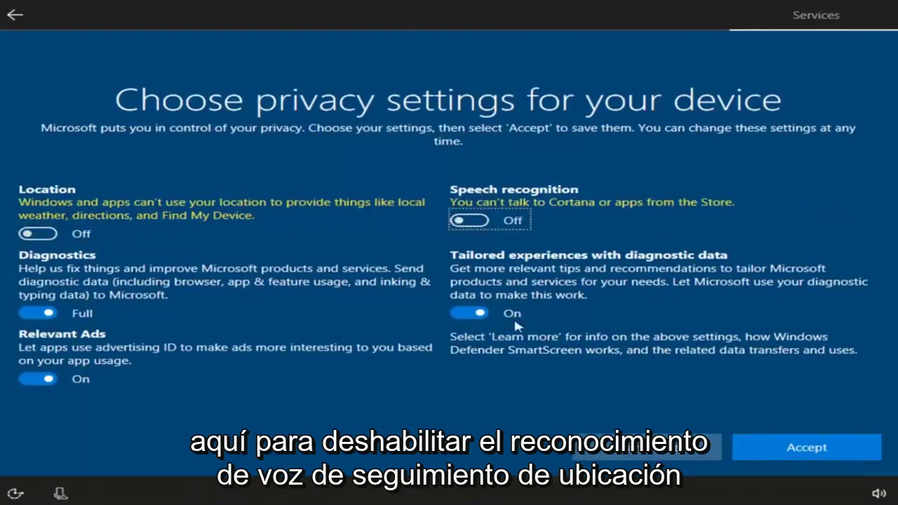
pyautogui.click(467, 314)
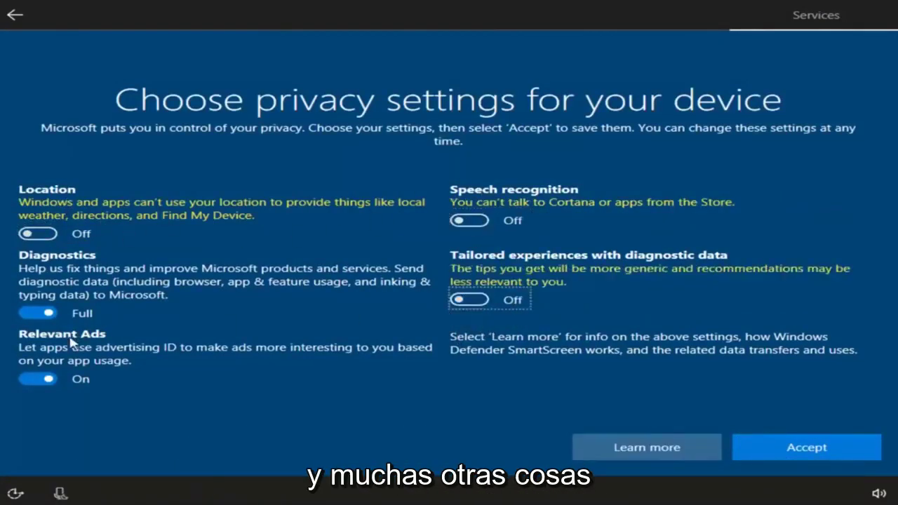
pyautogui.click(38, 379)
pyautogui.click(38, 313)
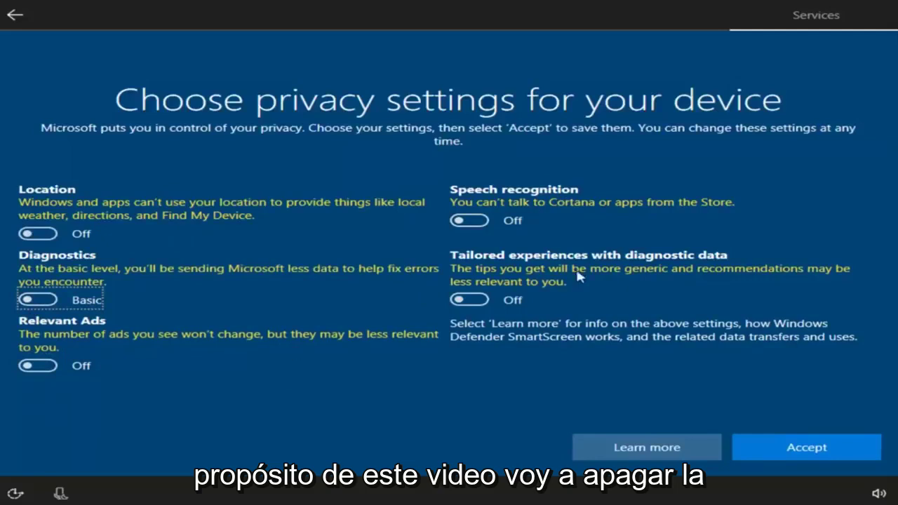
pyautogui.click(758, 450)
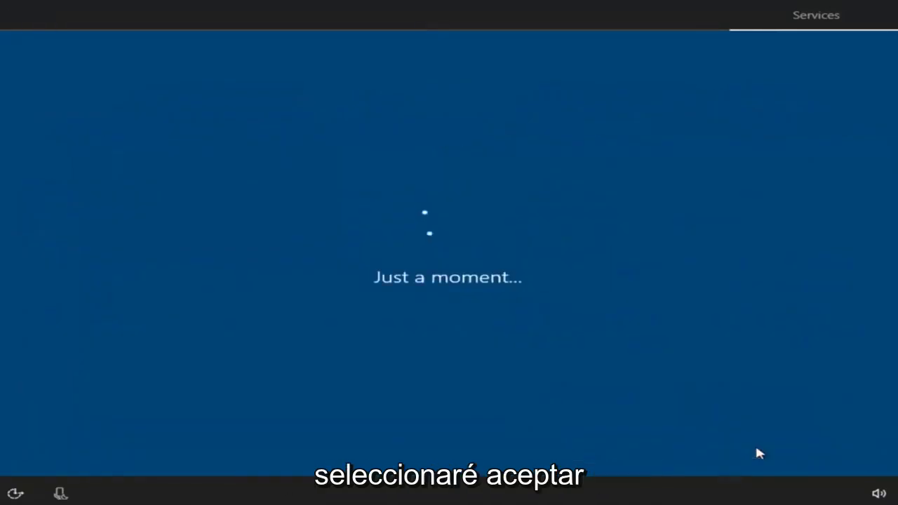